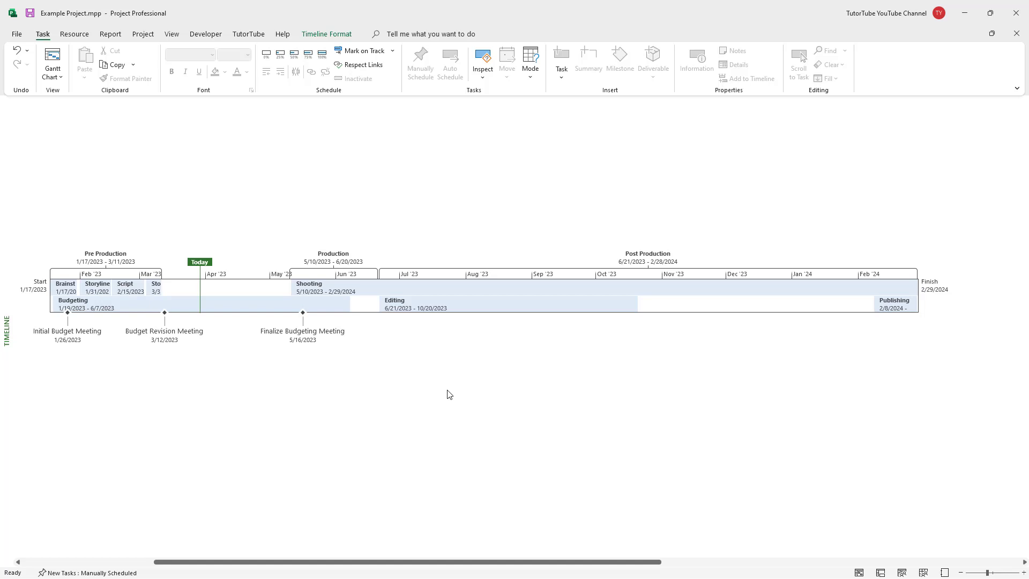
Insert a second timeline bar below the existing one and select it
left_click(314, 35)
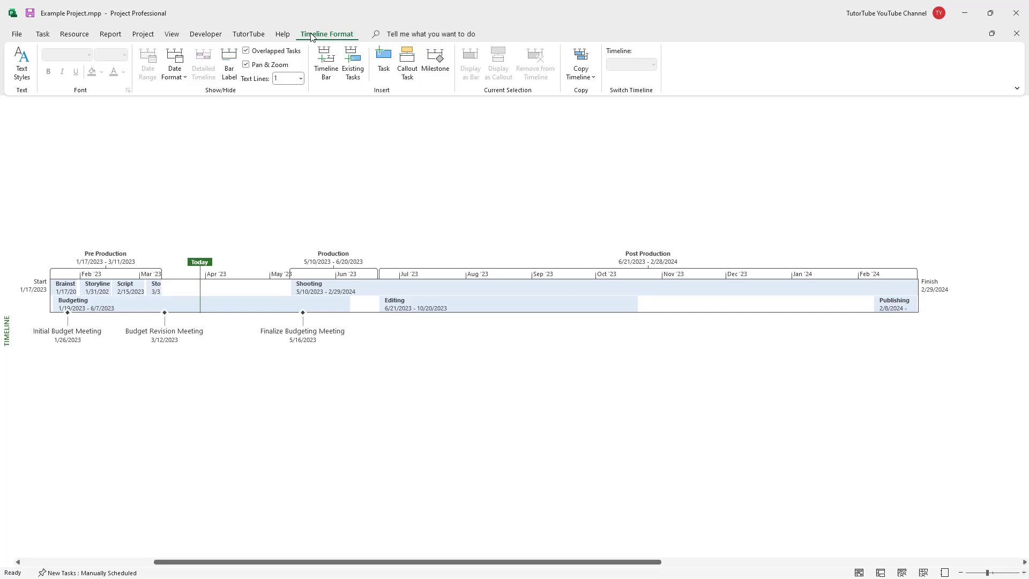
left_click(329, 72)
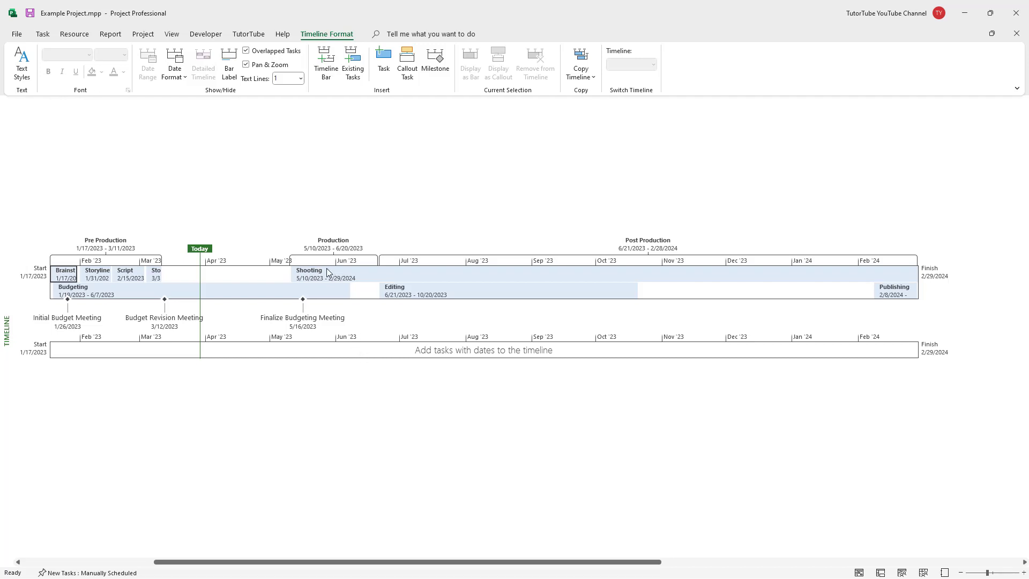
mouse_move(349, 280)
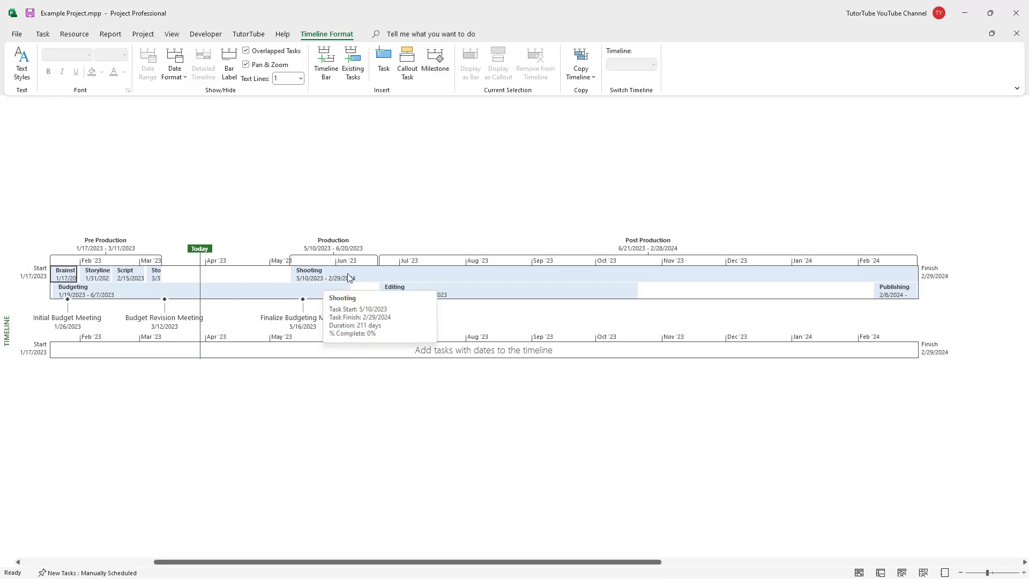
left_click(338, 356)
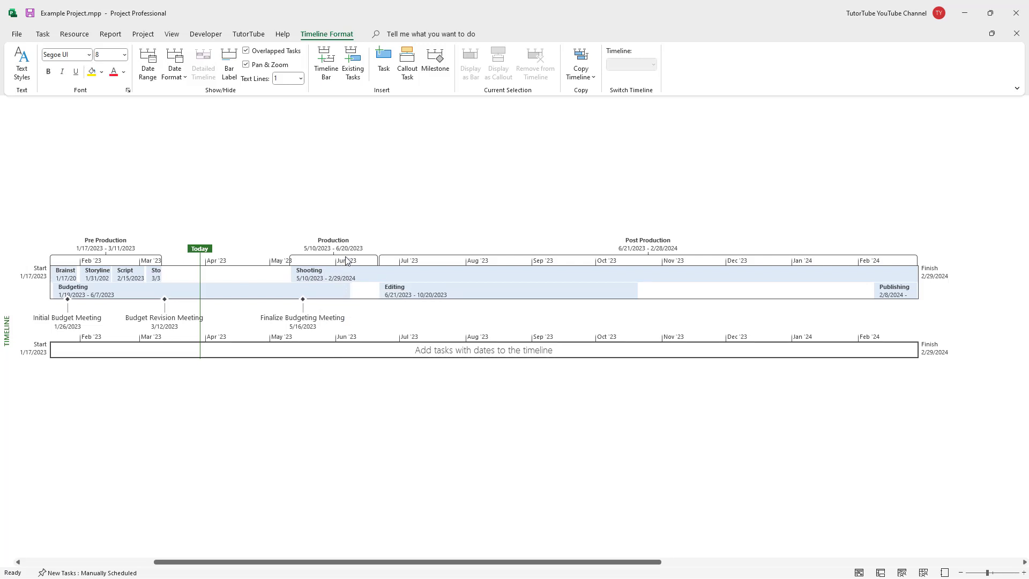
Move the Production, Post Production and Pre Production callouts from the first timeline bar onto the second one
left_click_drag(337, 243, 332, 350)
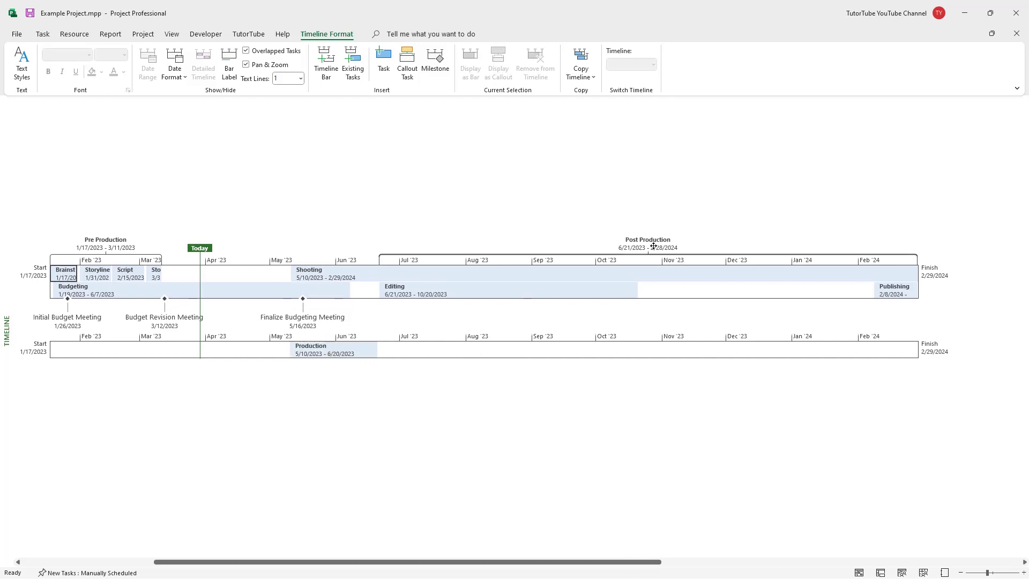
left_click_drag(649, 244, 655, 352)
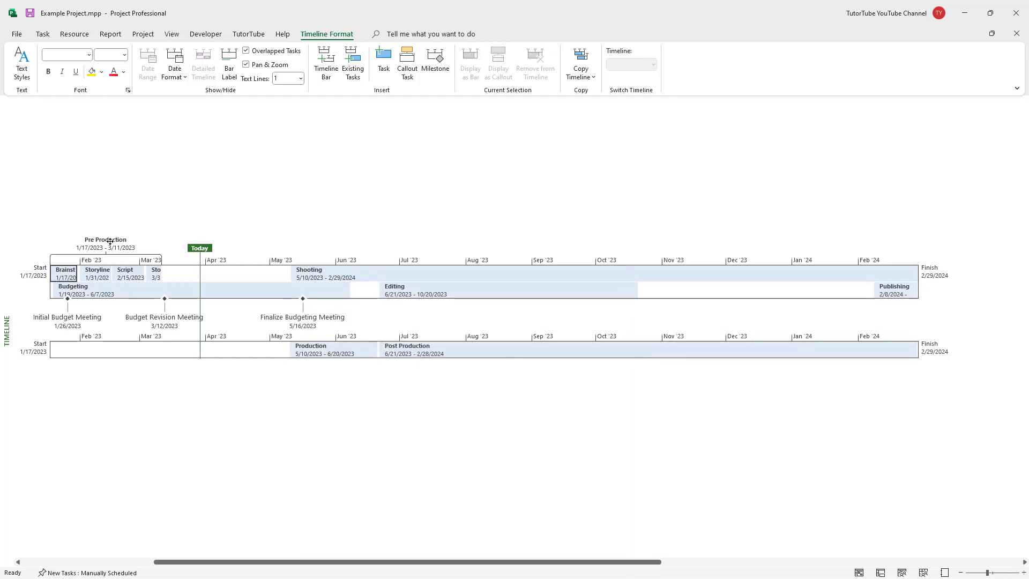
left_click_drag(110, 242, 110, 346)
Switch the Pre Production task on the second timeline bar to a callout and back to a bar
left_click(119, 354)
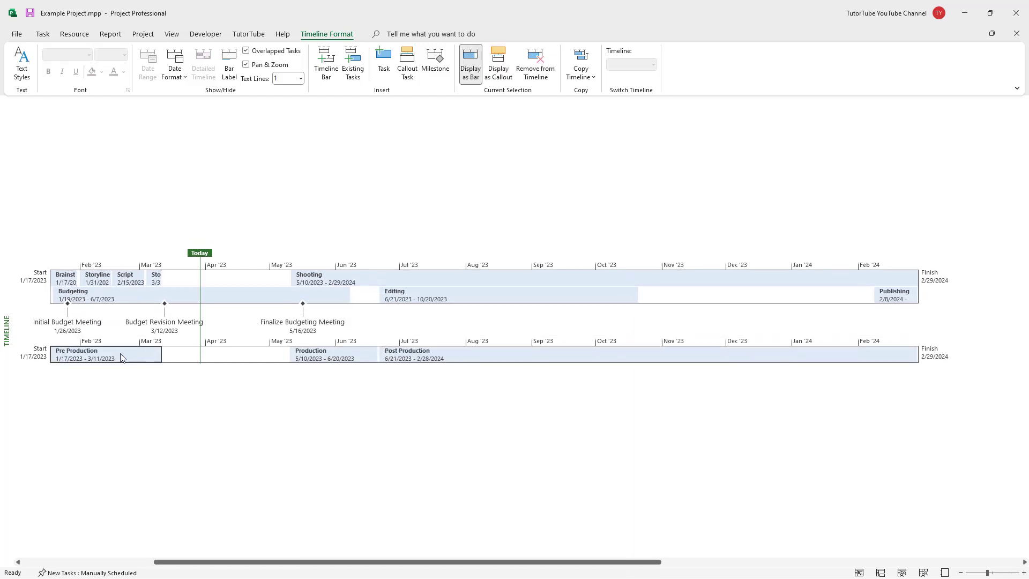
mouse_move(121, 358)
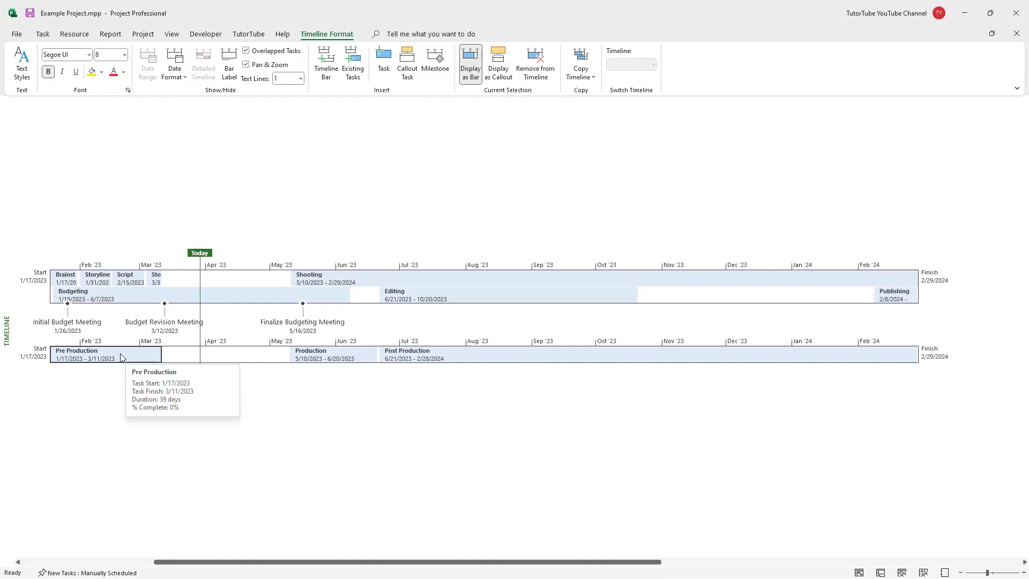
left_click(503, 61)
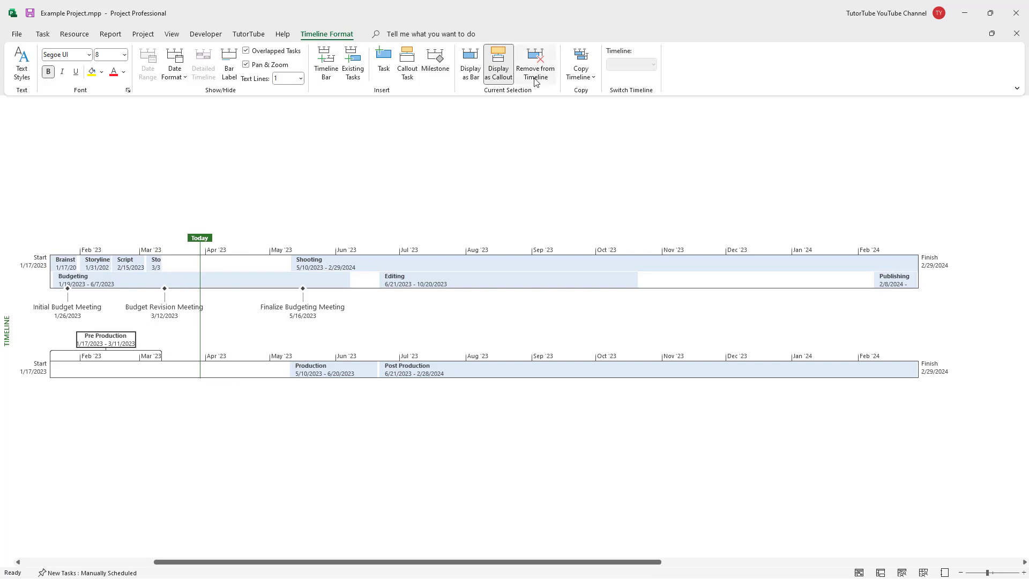
left_click(471, 64)
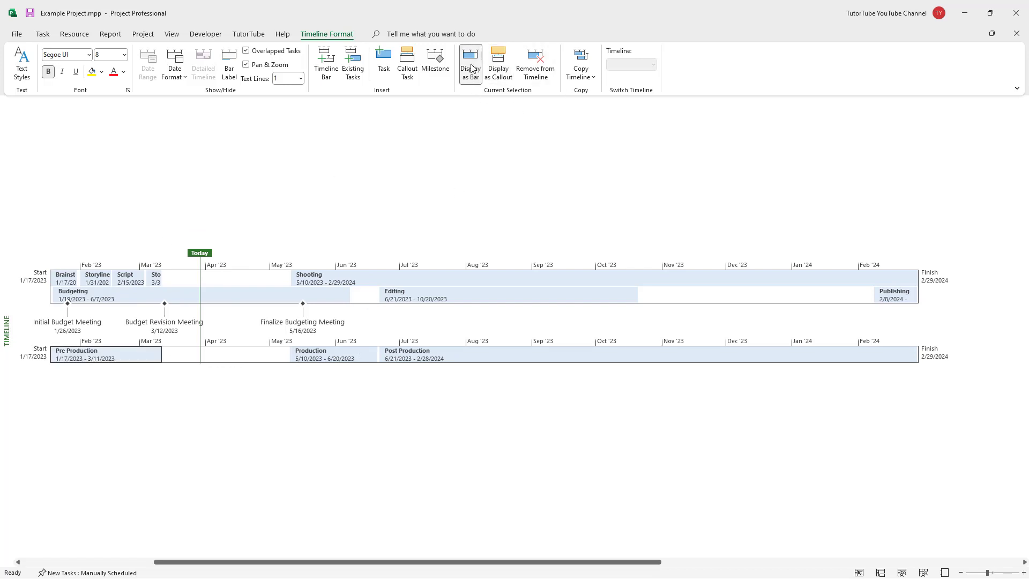
Set a custom date range for the second timeline bar, starting 3/1/2023 and finishing 3/31/2023
left_click(421, 354)
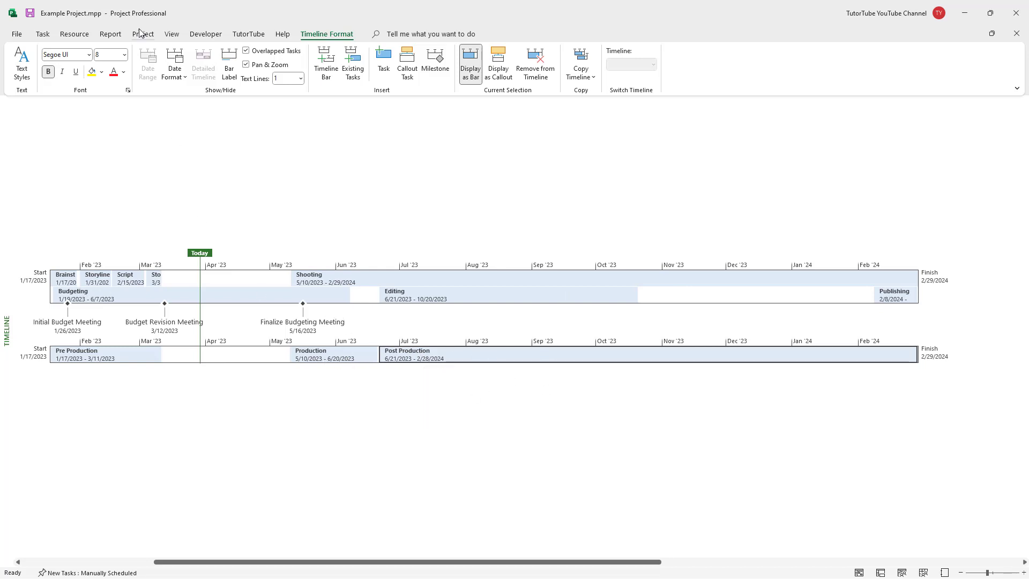
left_click(231, 353)
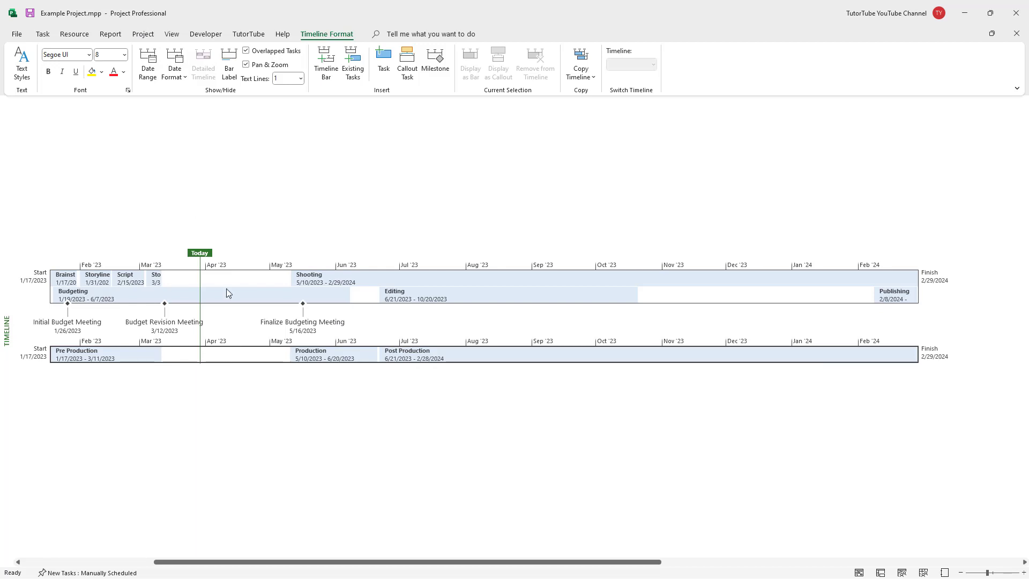
left_click(147, 70)
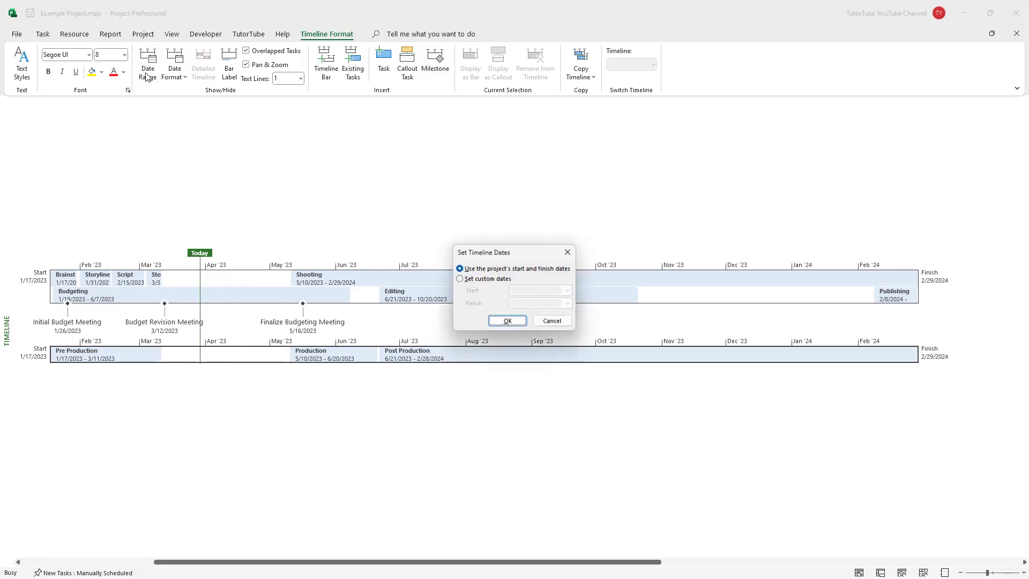
left_click(490, 280)
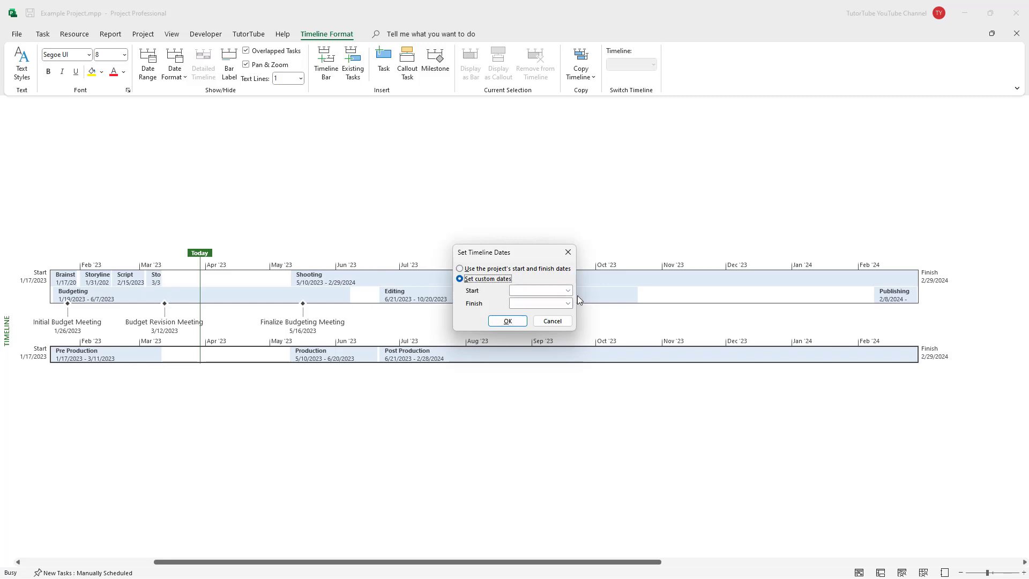
left_click(567, 290)
left_click(538, 325)
left_click(568, 291)
left_click(527, 324)
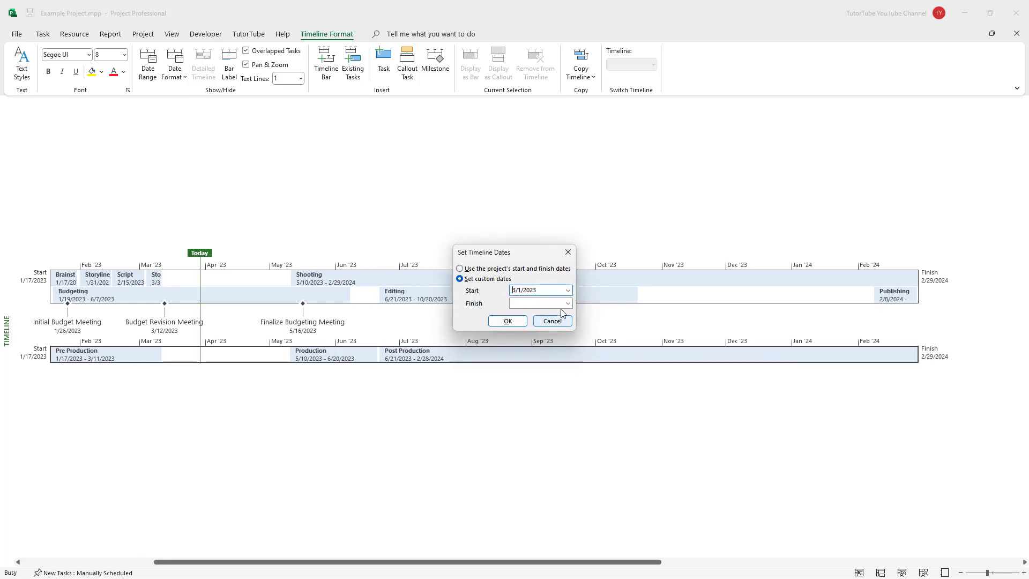
left_click(568, 303)
left_click(550, 369)
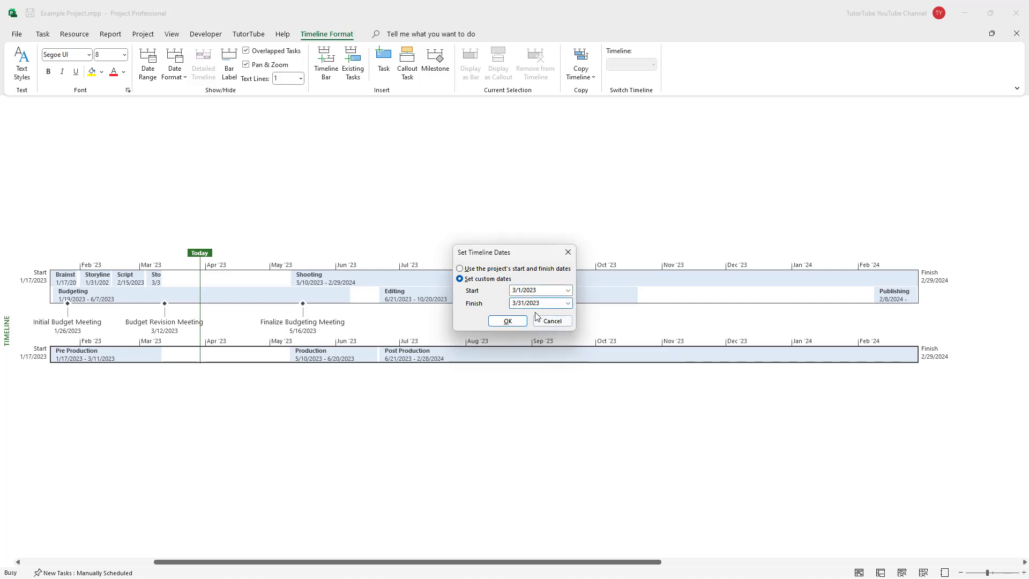
left_click(508, 322)
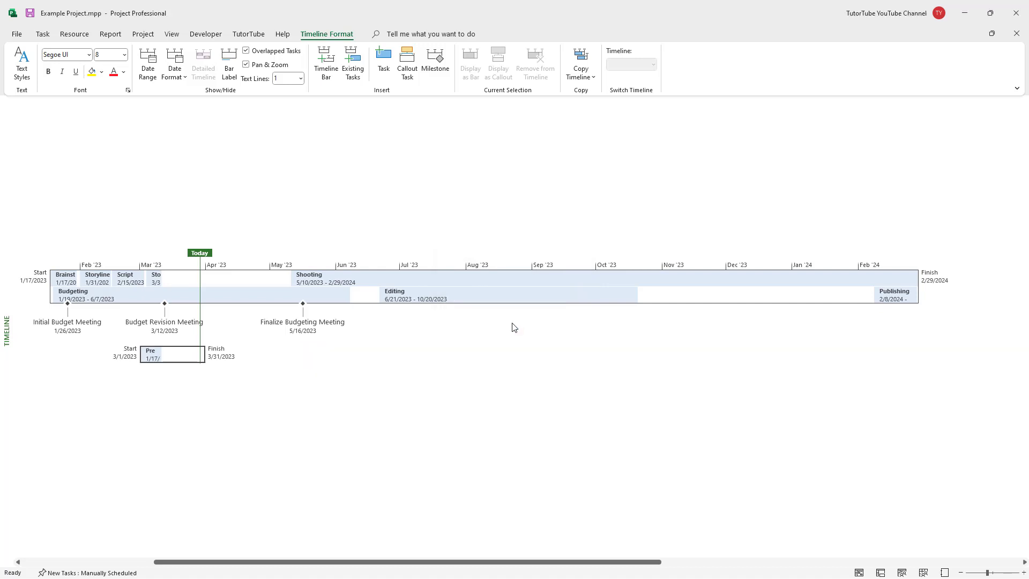
Reset the second timeline bar's date range to the project's start and finish dates
left_click(153, 358)
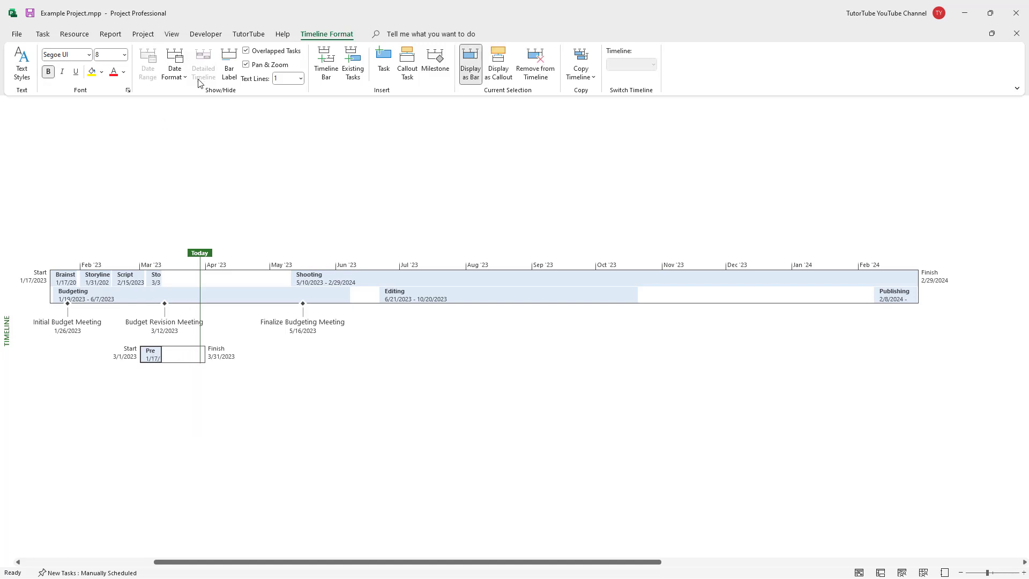
left_click(186, 355)
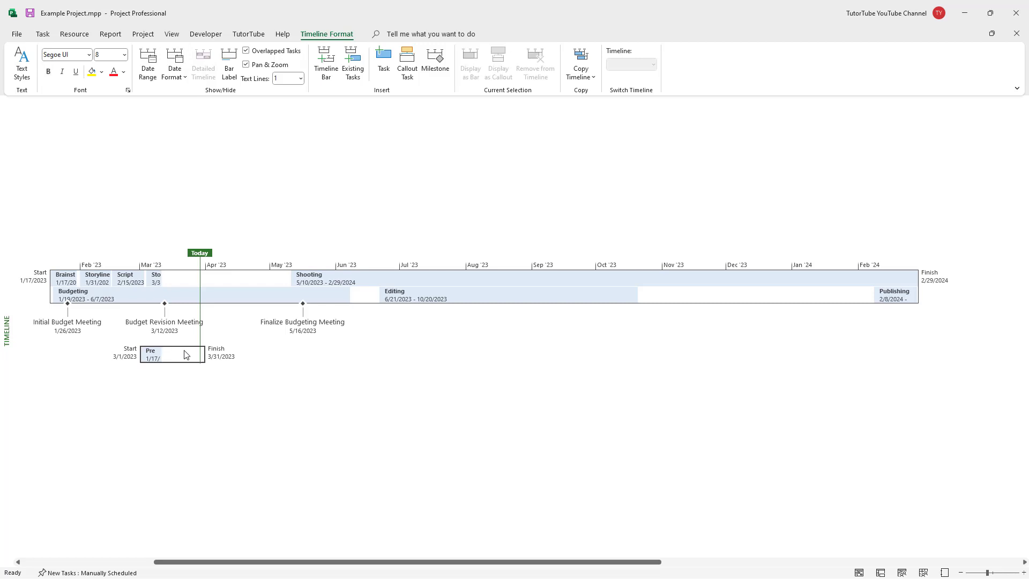
left_click(184, 279)
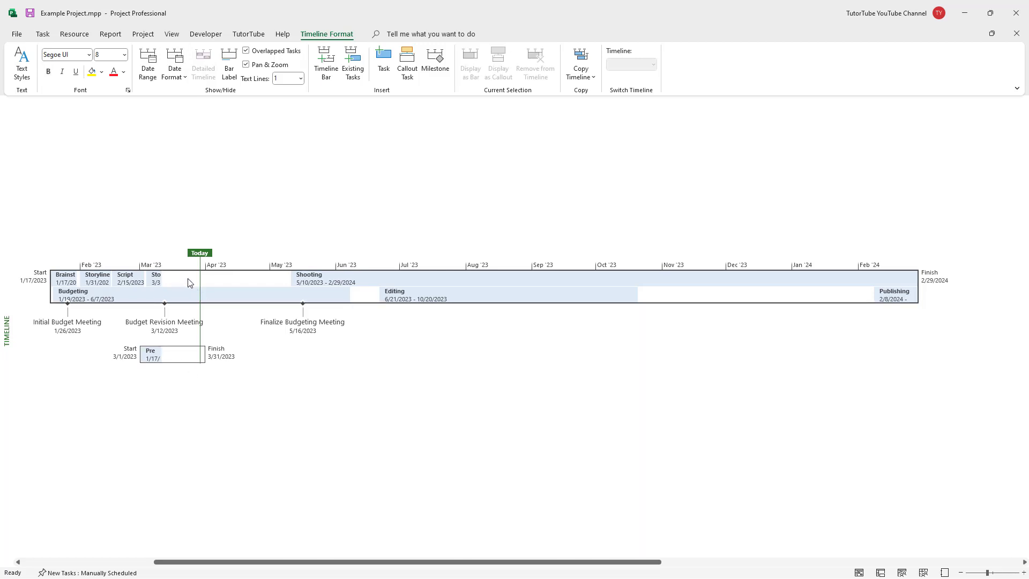
left_click(183, 359)
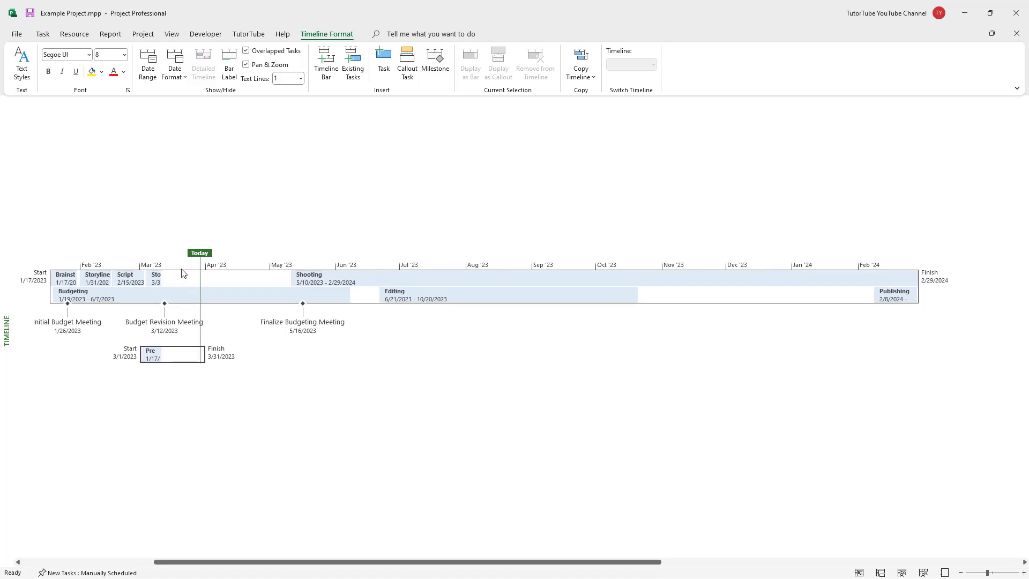
left_click(154, 76)
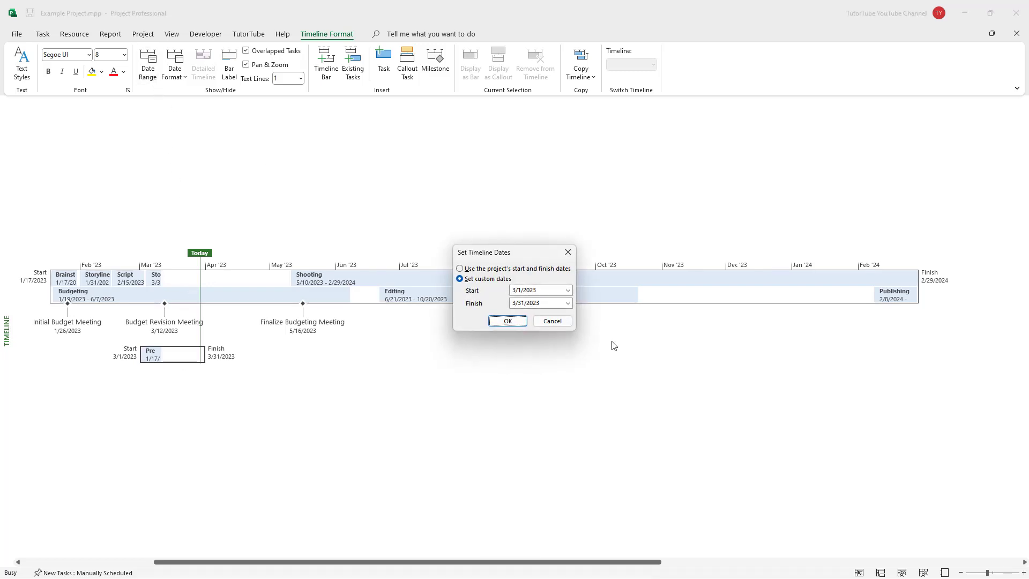
left_click(471, 269)
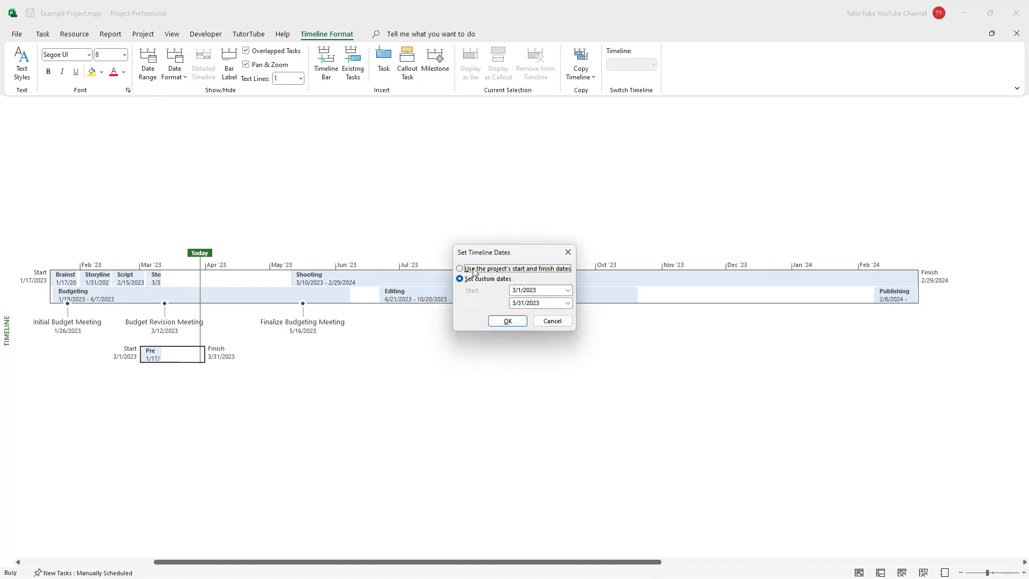
left_click(516, 326)
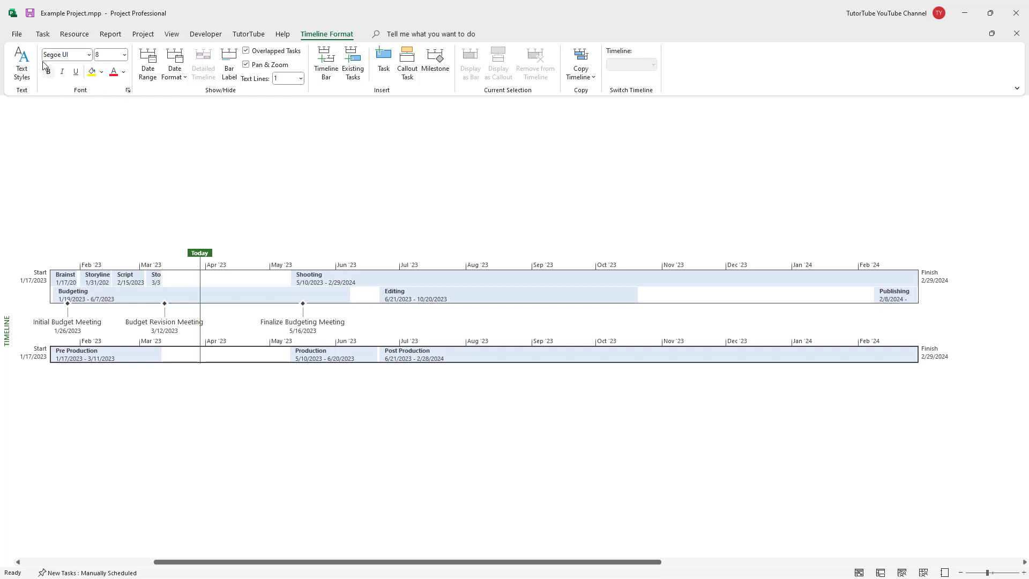
Switch to the Gantt chart, show the timeline above it and enlarge the timeline pane to fit both bars
left_click(43, 34)
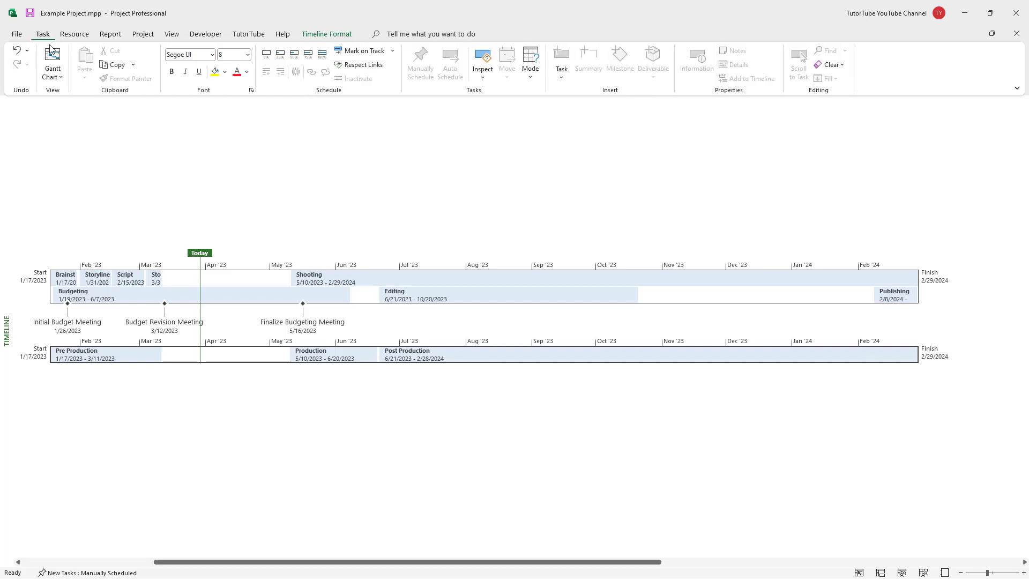
left_click(52, 59)
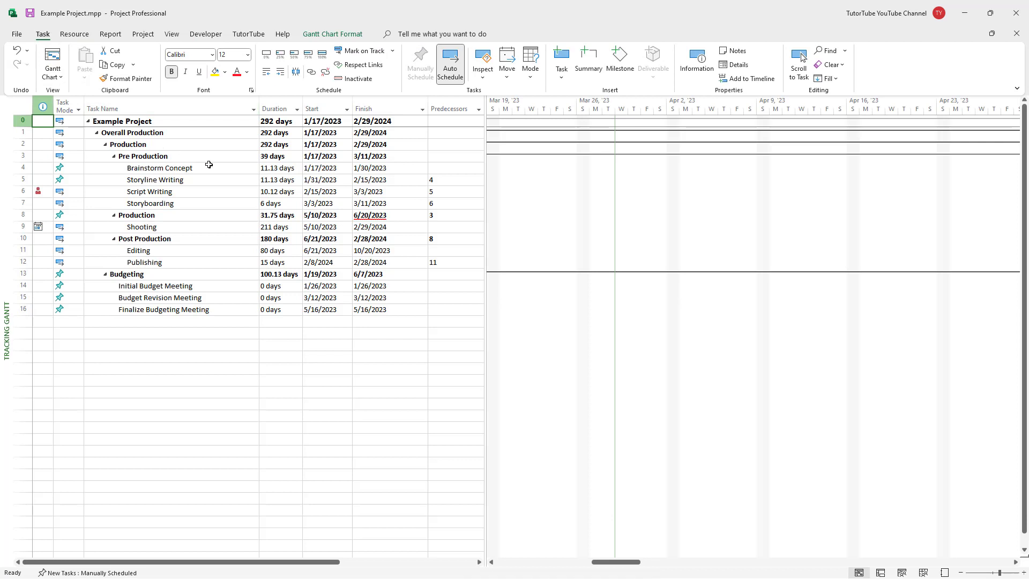
left_click(172, 34)
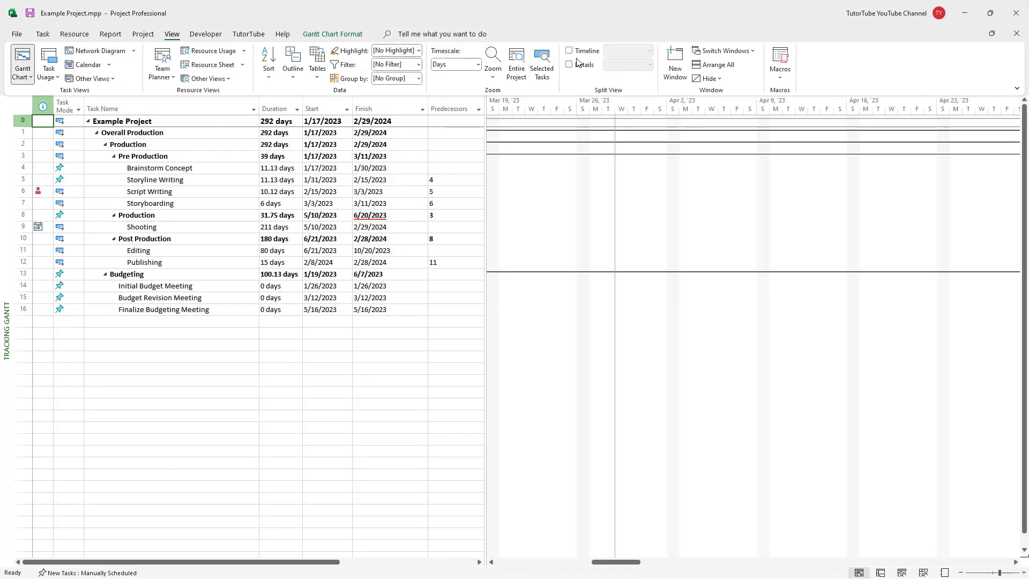
left_click(569, 51)
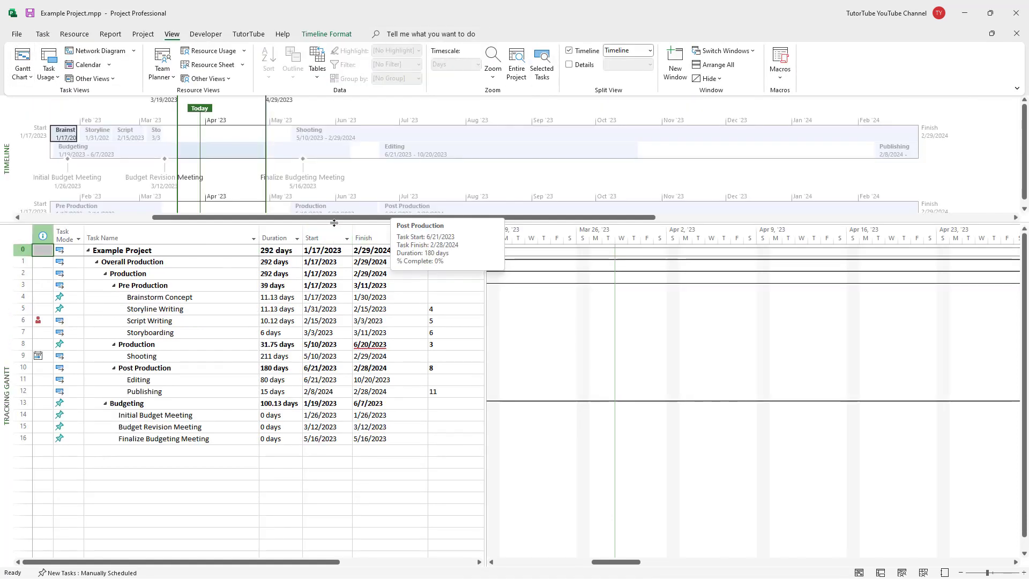
left_click_drag(335, 228, 338, 283)
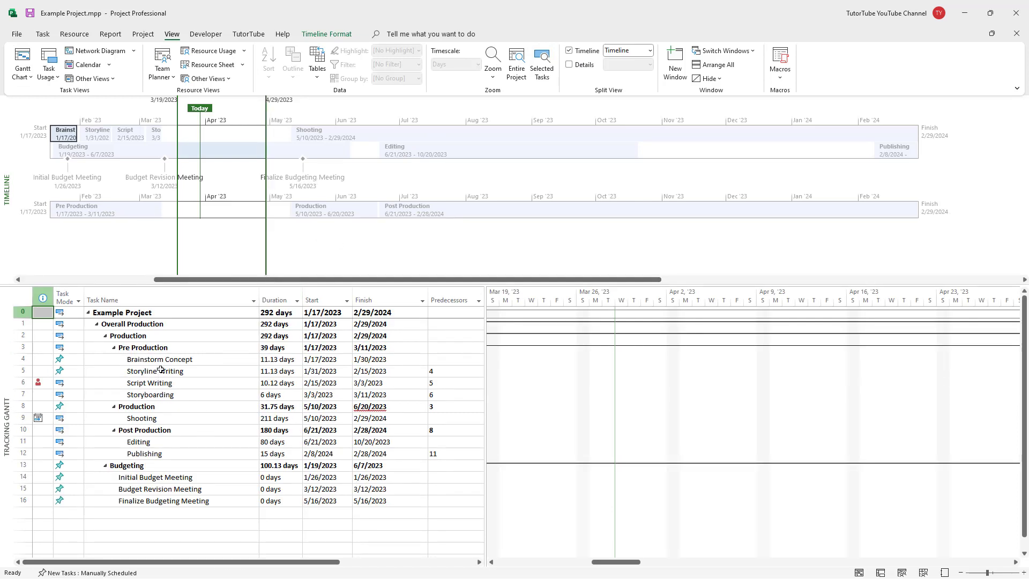
Add the Production summary task in row 2 to the timeline
left_click(137, 339)
right_click(124, 336)
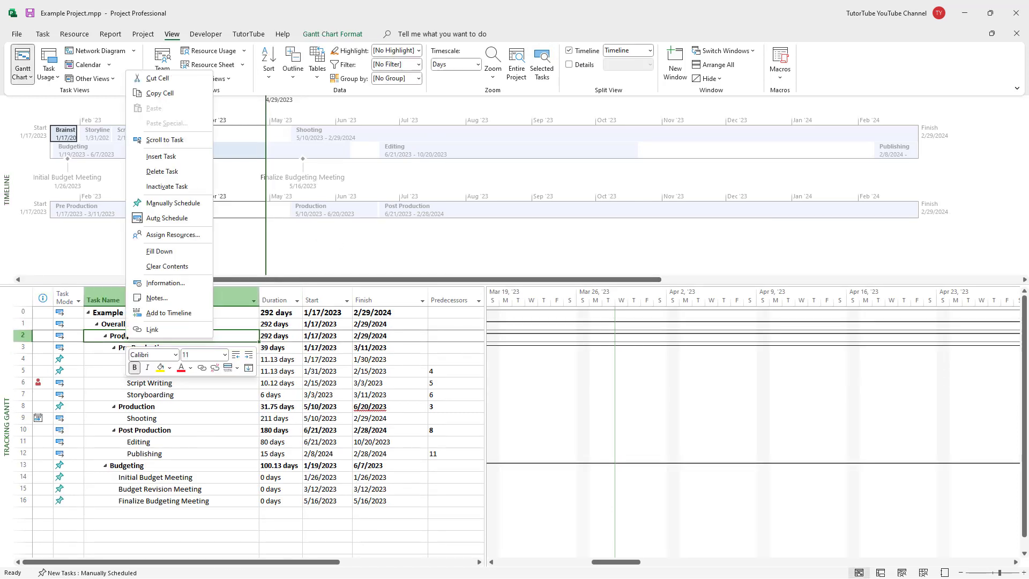
left_click(168, 313)
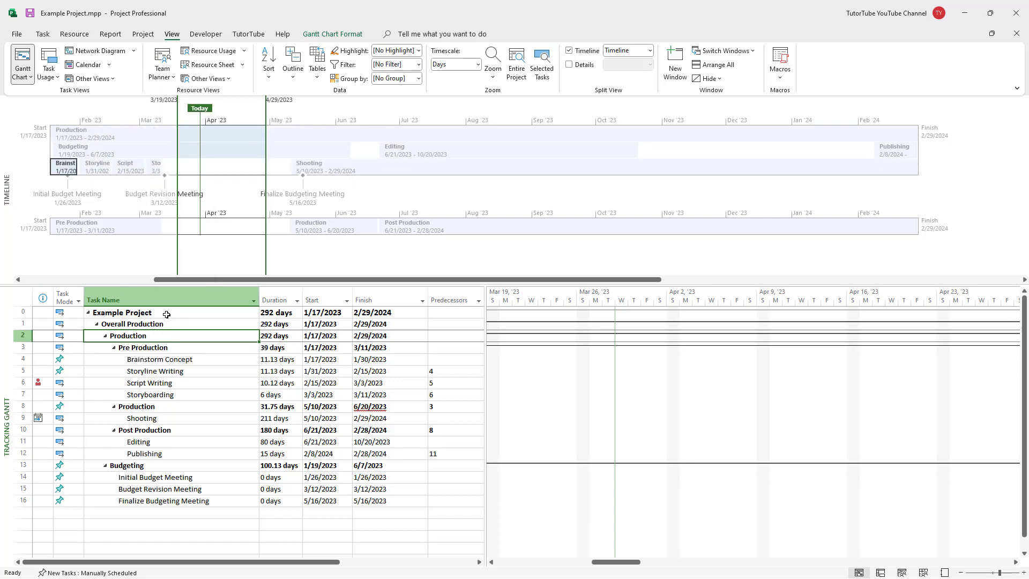
left_click(232, 131)
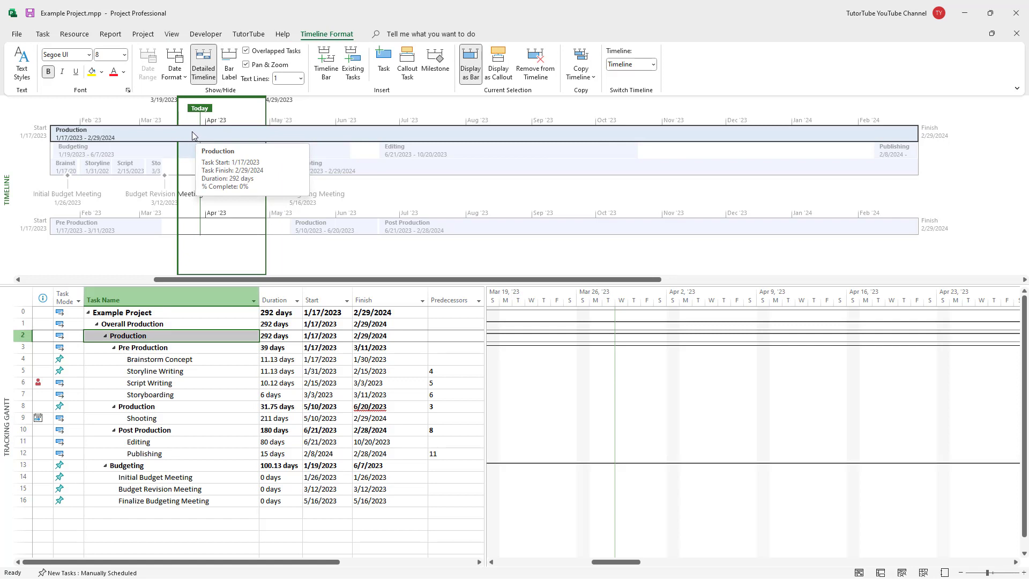
left_click(202, 229)
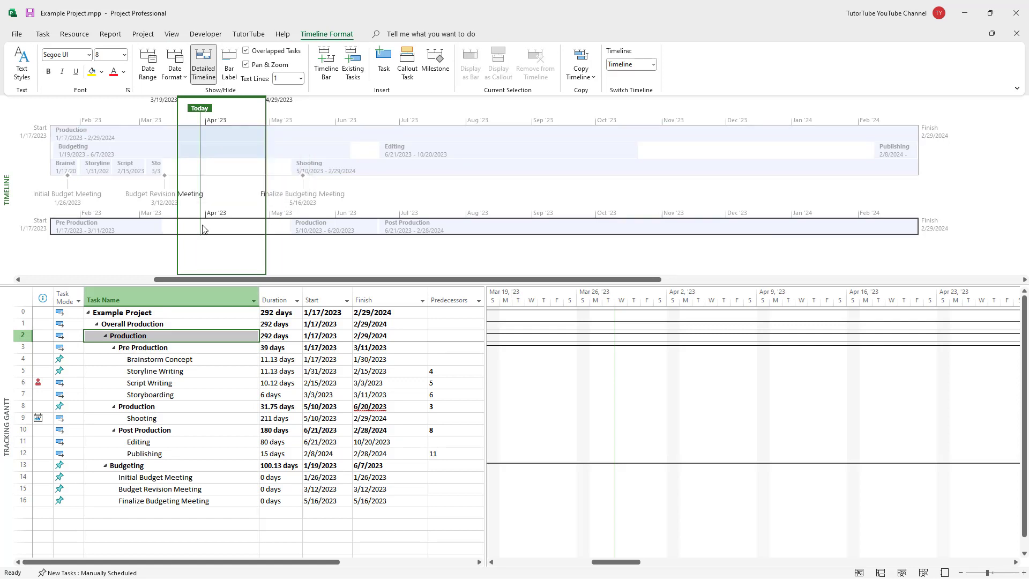
right_click(138, 338)
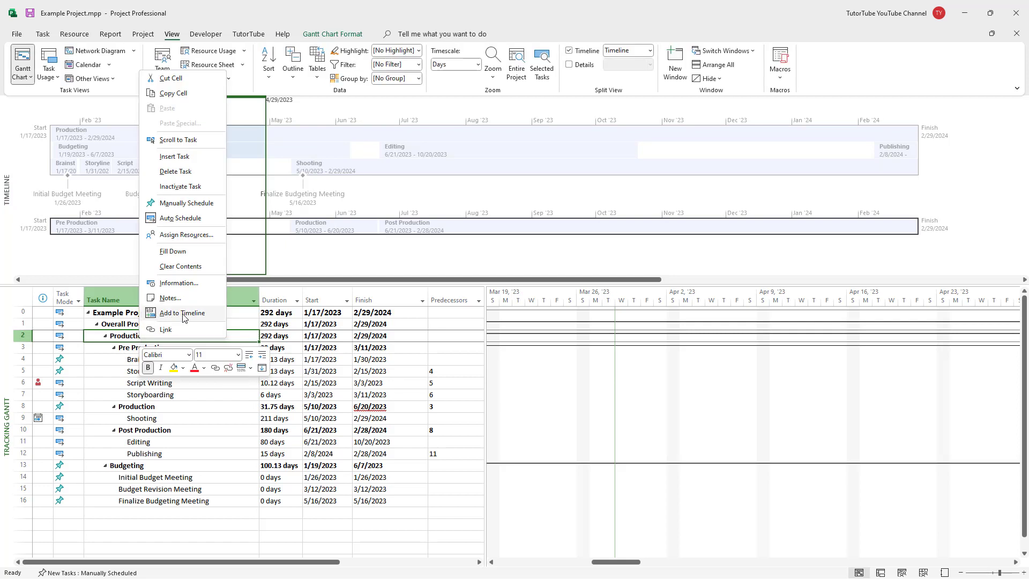
left_click(124, 358)
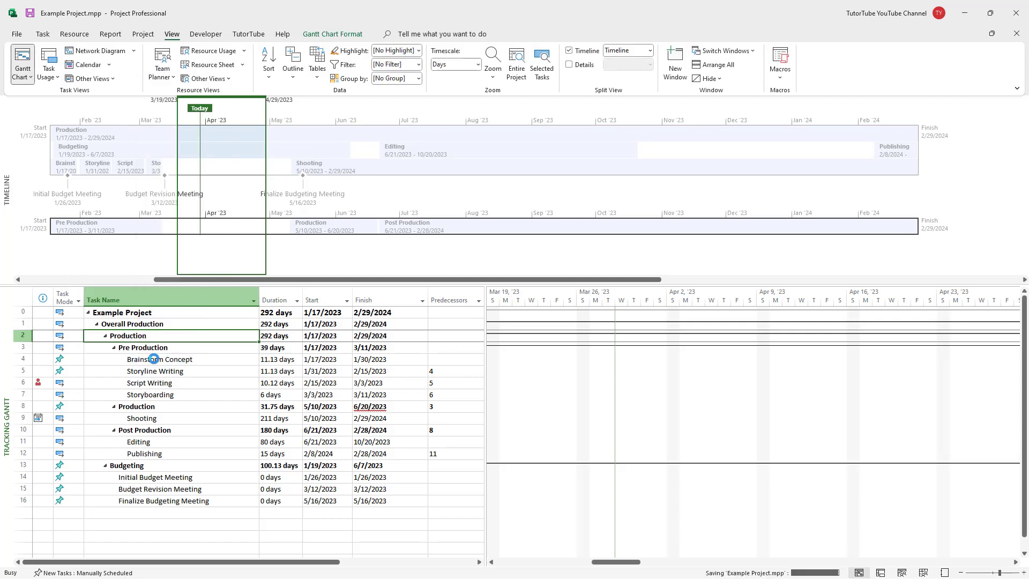
Remove the Brainstorm Concept task from the first timeline bar and add it to the second bar from the Gantt task list
right_click(155, 359)
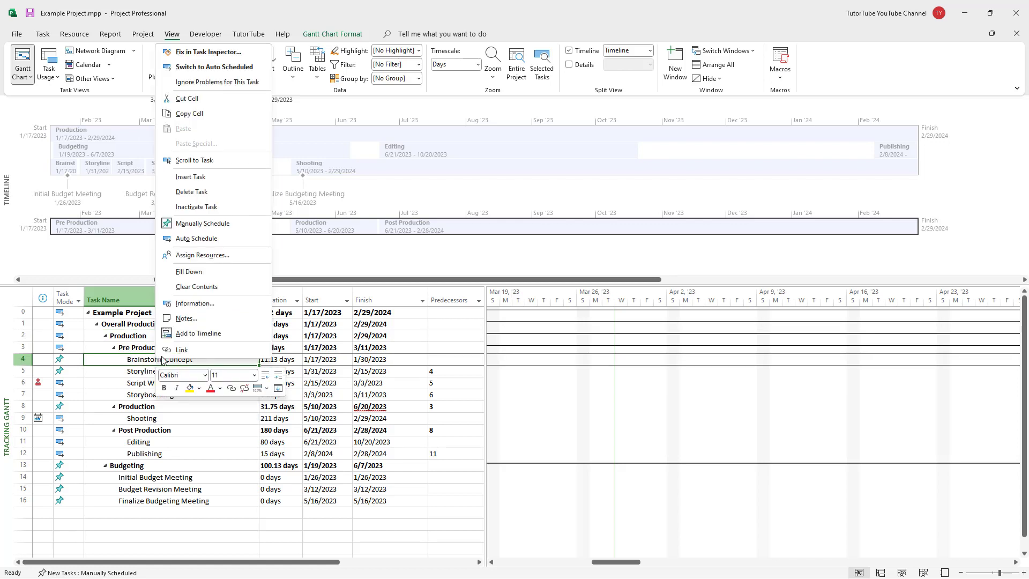
left_click(204, 333)
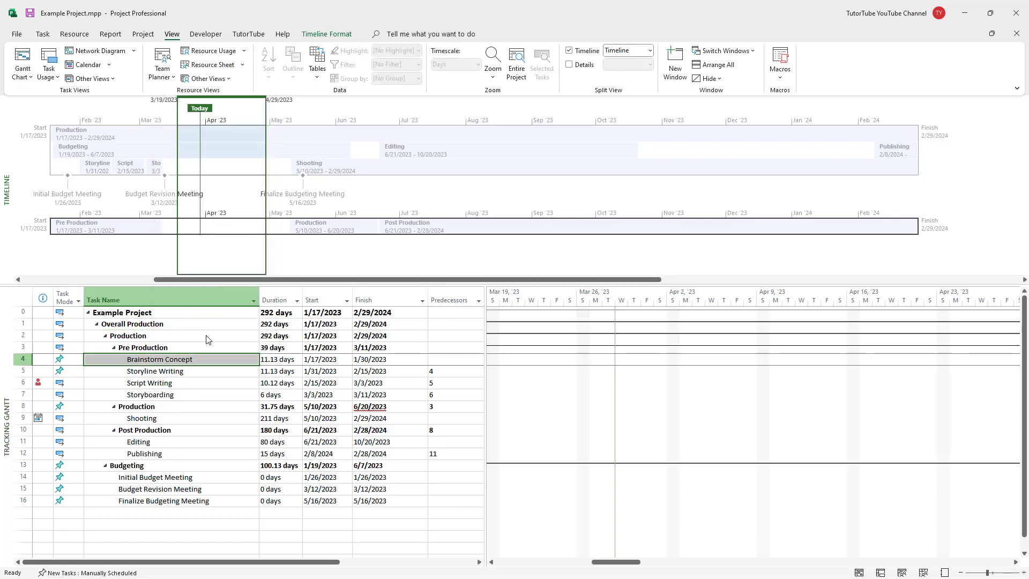
double_click(211, 227)
right_click(173, 360)
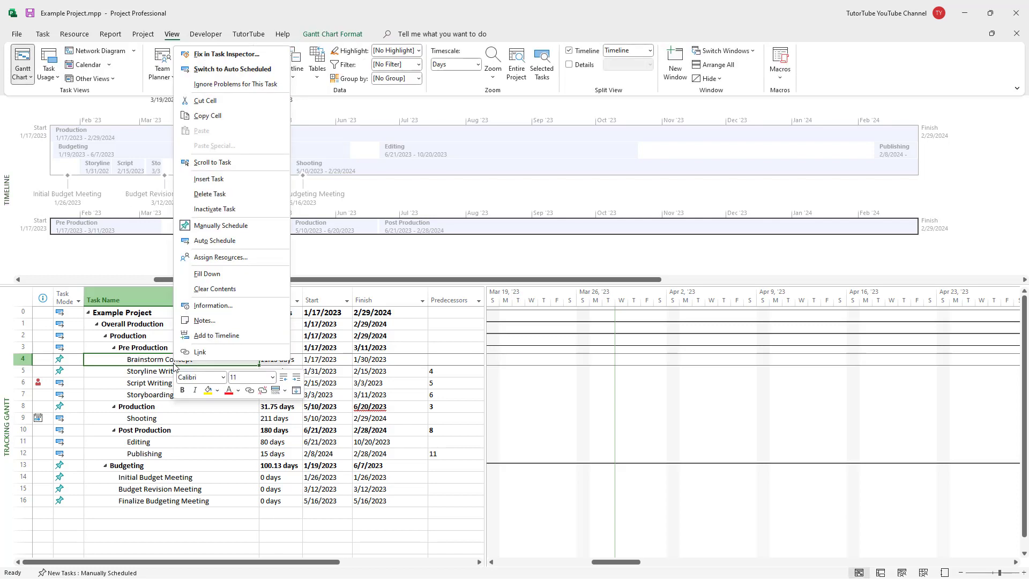
left_click(224, 335)
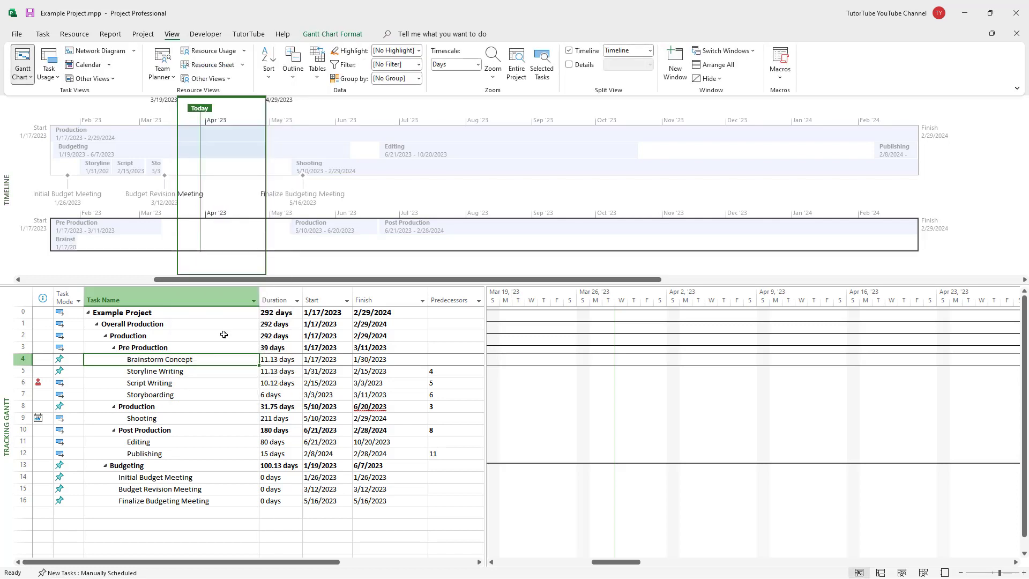
Move the Brainstorm Concept task from the second timeline bar back to the first, then select Pre Production on the second bar
left_click(68, 245)
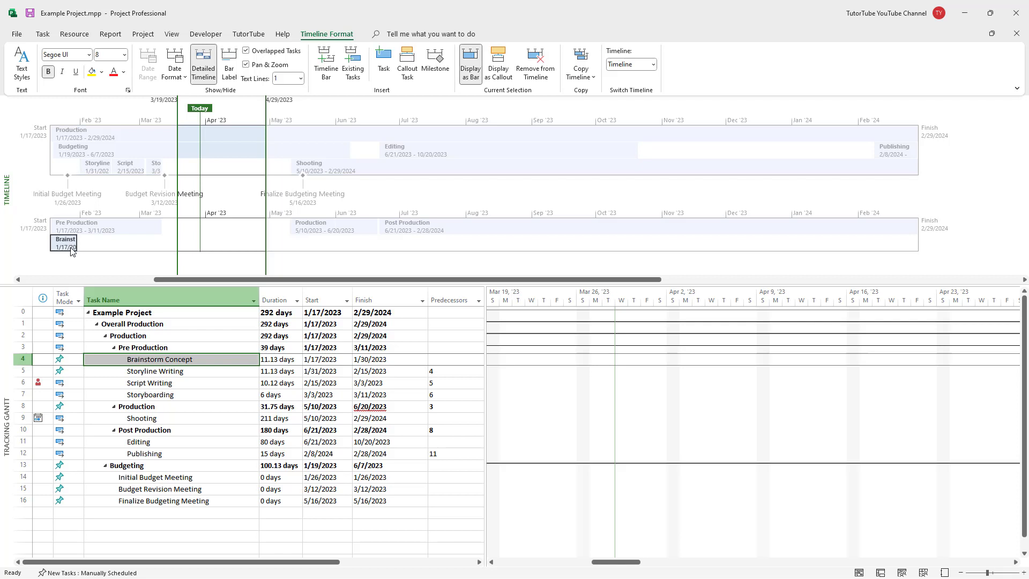
left_click_drag(64, 251, 63, 169)
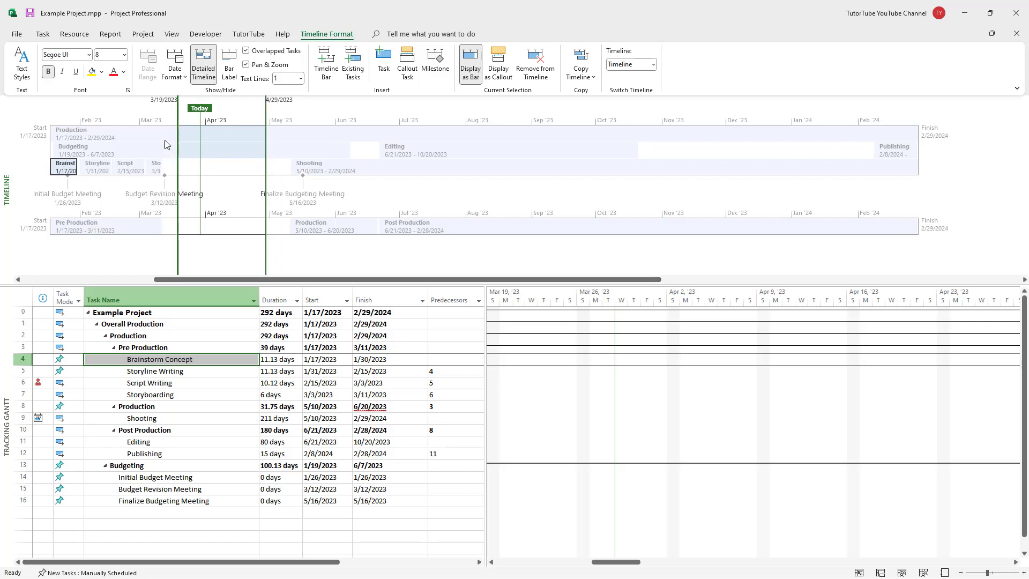
left_click(153, 133)
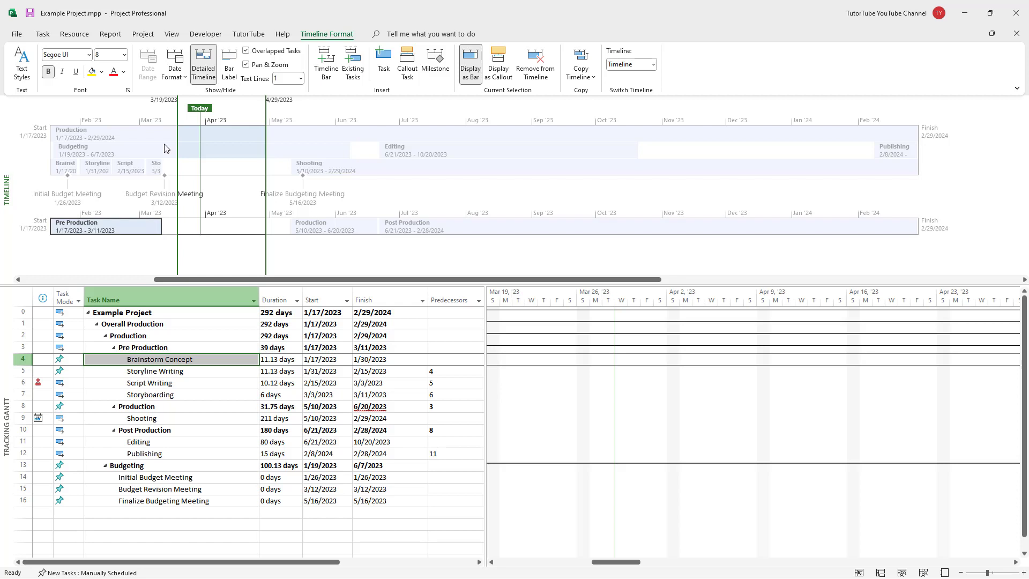